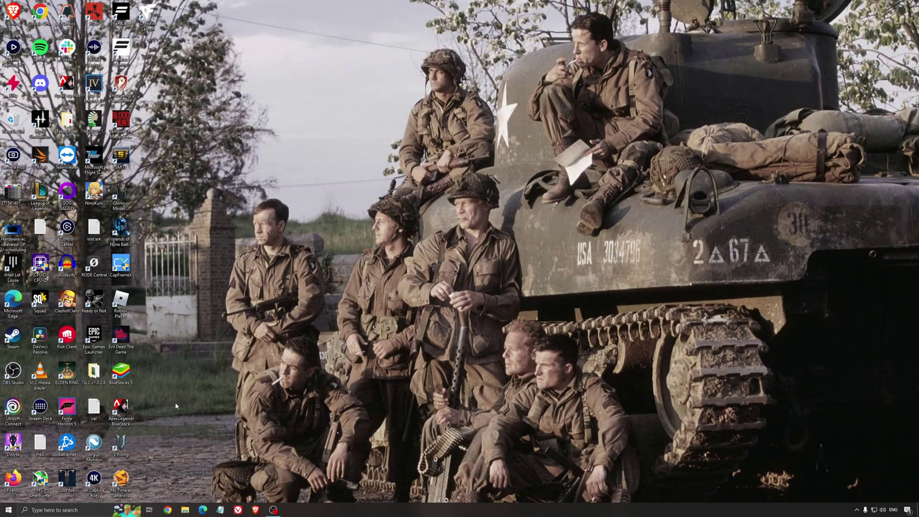
# - Open Game Mode settings and review the Xbox Game Bar and Captures pages
pyautogui.click(82, 511)
pyautogui.write('game mo')
pyautogui.press('Return')
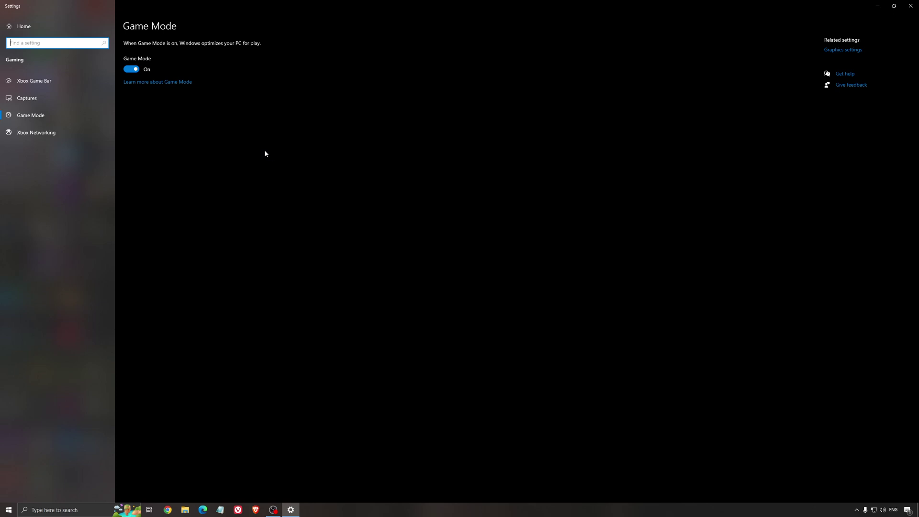
pyautogui.click(60, 86)
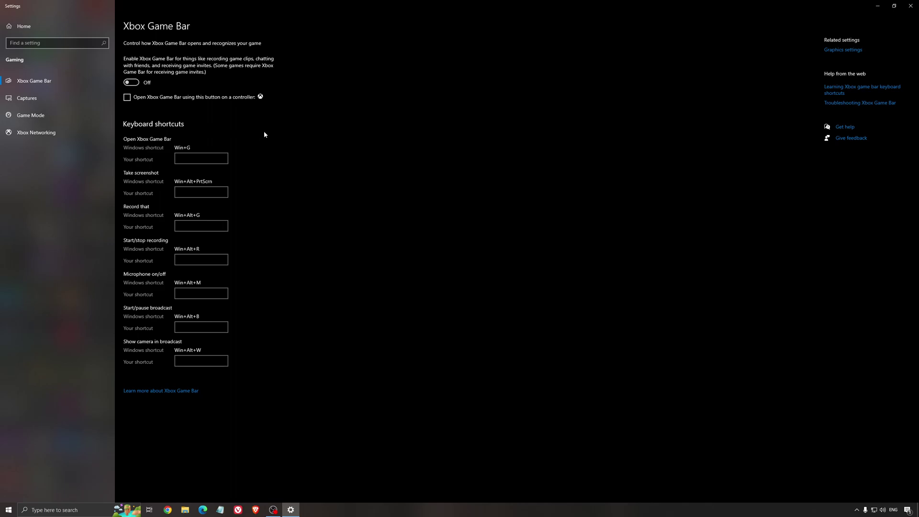
pyautogui.click(43, 99)
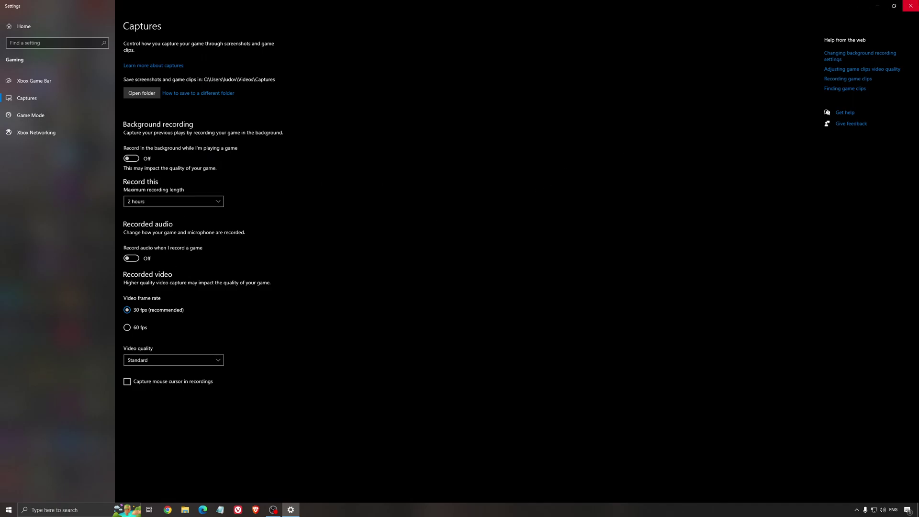
# - Close Settings, then view and close the Hardware-accelerated-GPU-scheduling screenshot in Photos
pyautogui.click(911, 6)
pyautogui.doubleClick(12, 231)
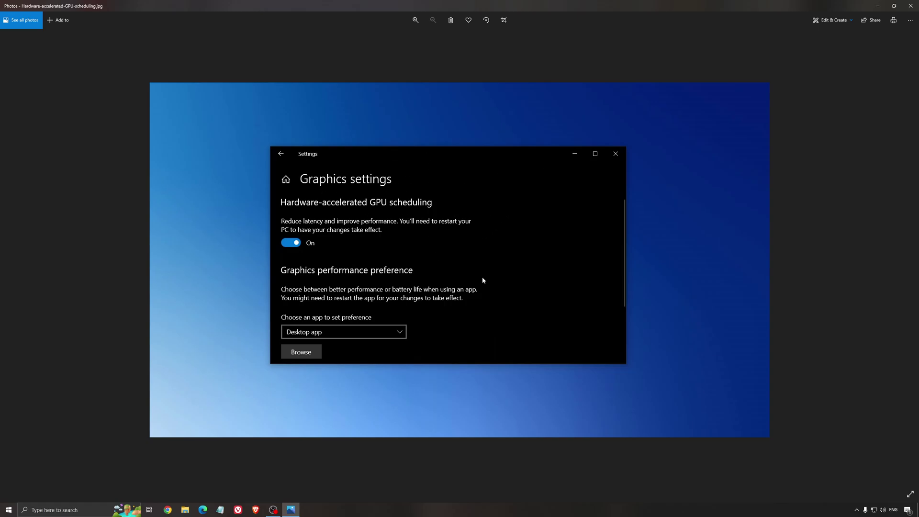
pyautogui.click(910, 6)
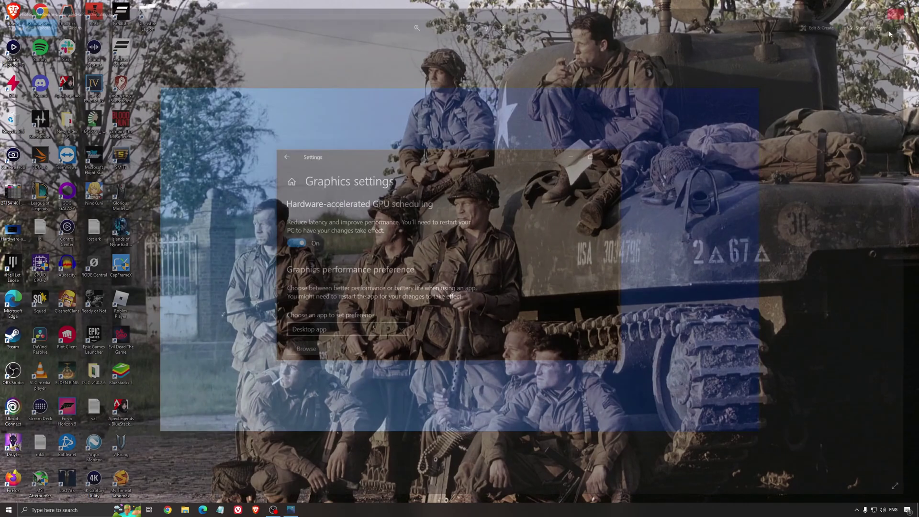
# - Launch AMD Software from the hidden tray icons and run Check for Updates from Home
pyautogui.click(856, 511)
pyautogui.click(865, 481)
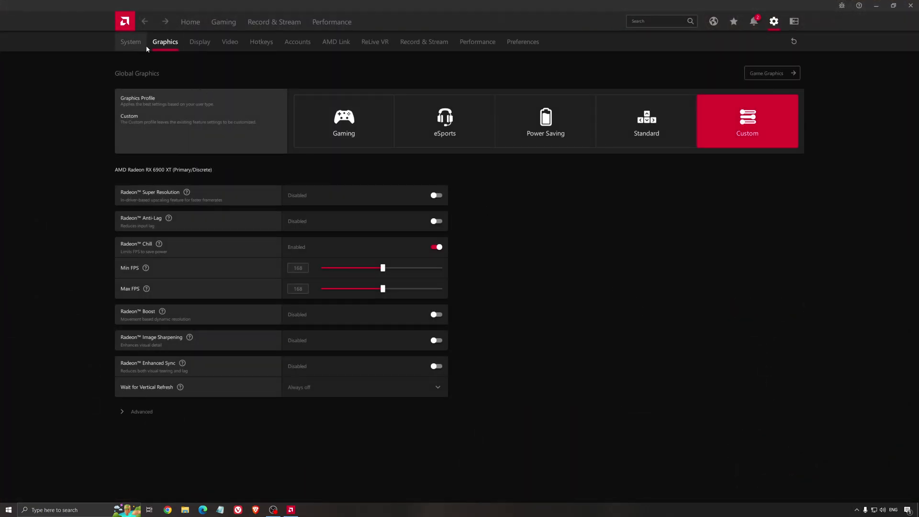
pyautogui.click(191, 22)
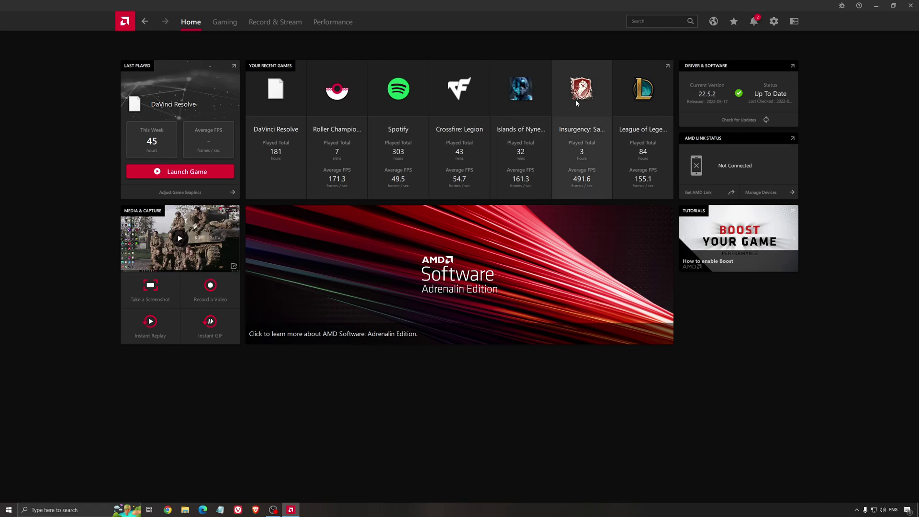
pyautogui.click(725, 119)
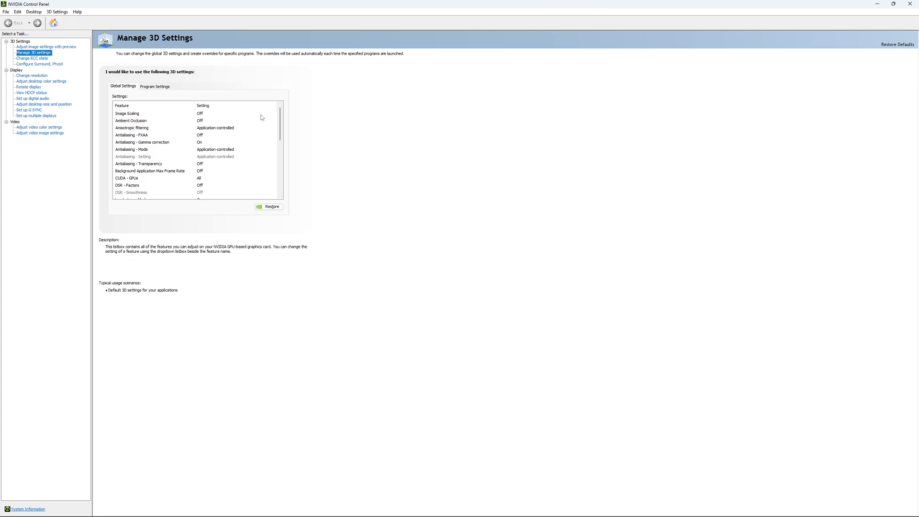
# - Try the Max Frame Rate limiter in Global Settings, then leave it Off and confirm with OK
pyautogui.moveTo(282, 116); pyautogui.dragTo(284, 137)
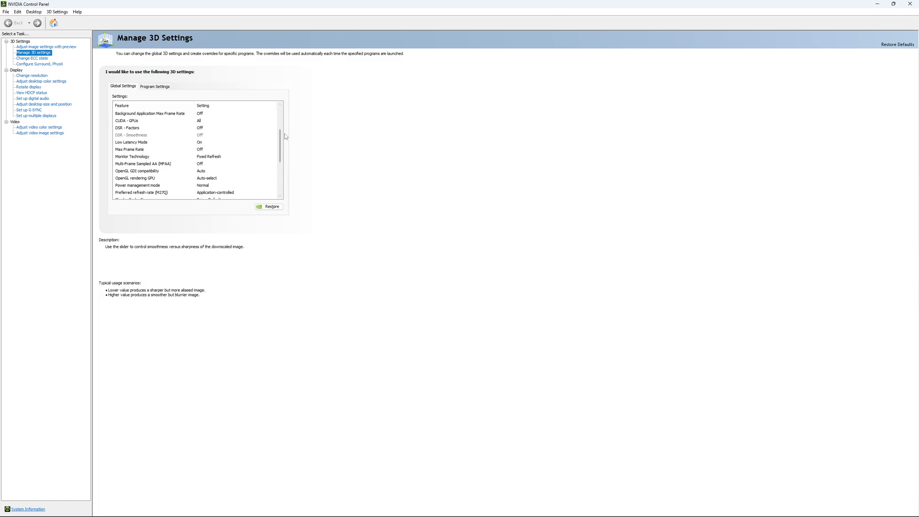
pyautogui.scroll(-1, 282, 139)
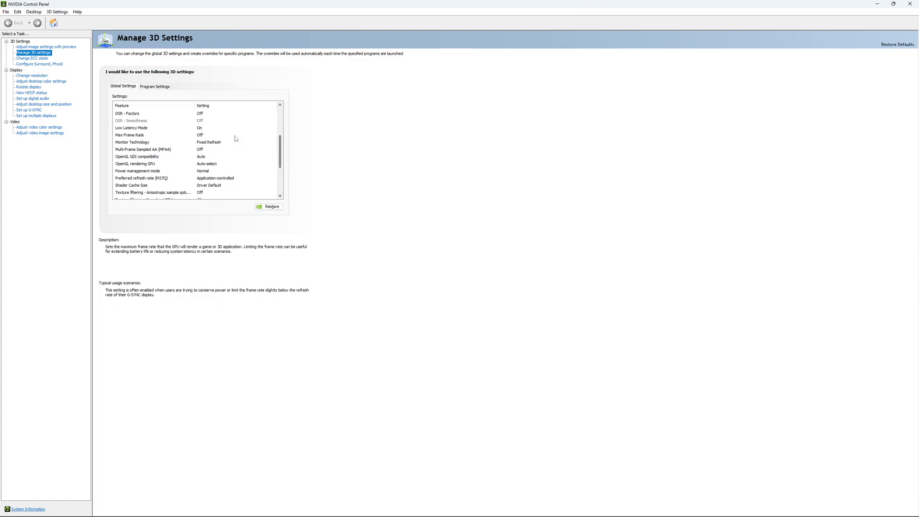
pyautogui.click(195, 137)
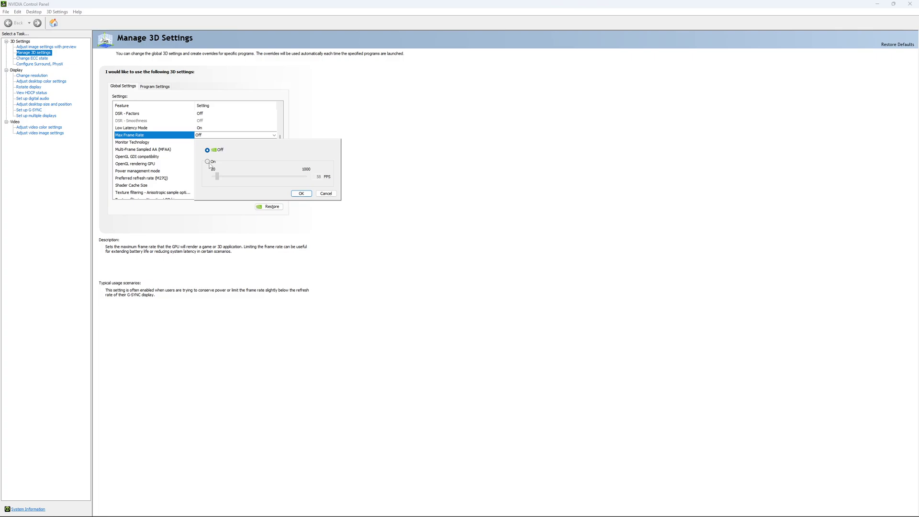
pyautogui.click(208, 162)
pyautogui.moveTo(219, 178); pyautogui.dragTo(230, 181)
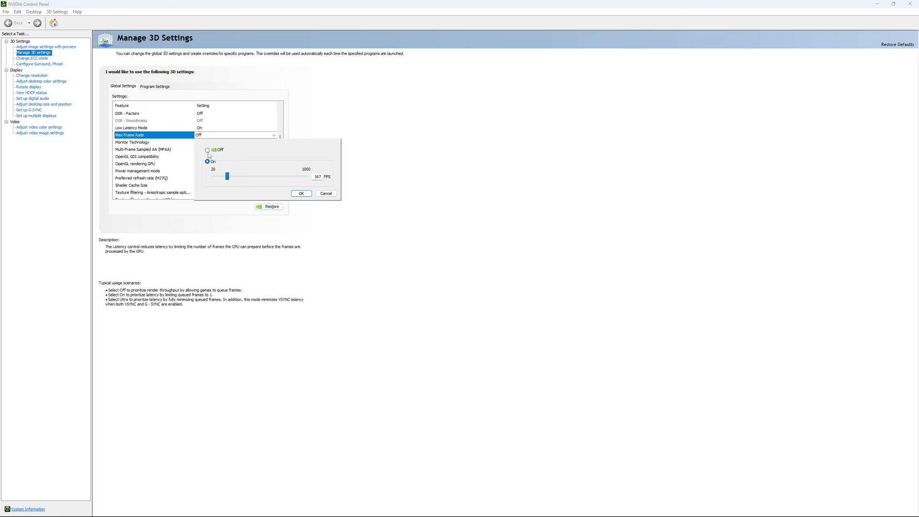
pyautogui.click(207, 151)
pyautogui.click(302, 193)
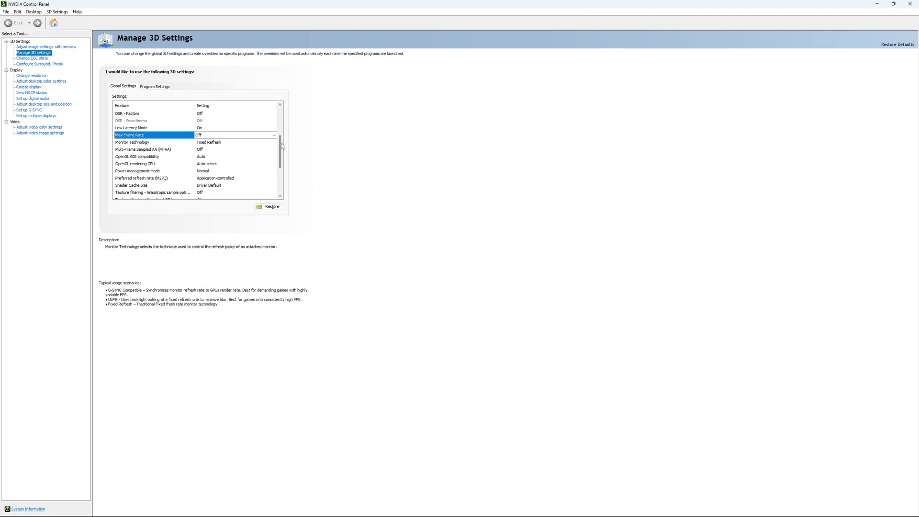
pyautogui.moveTo(282, 146); pyautogui.dragTo(284, 165)
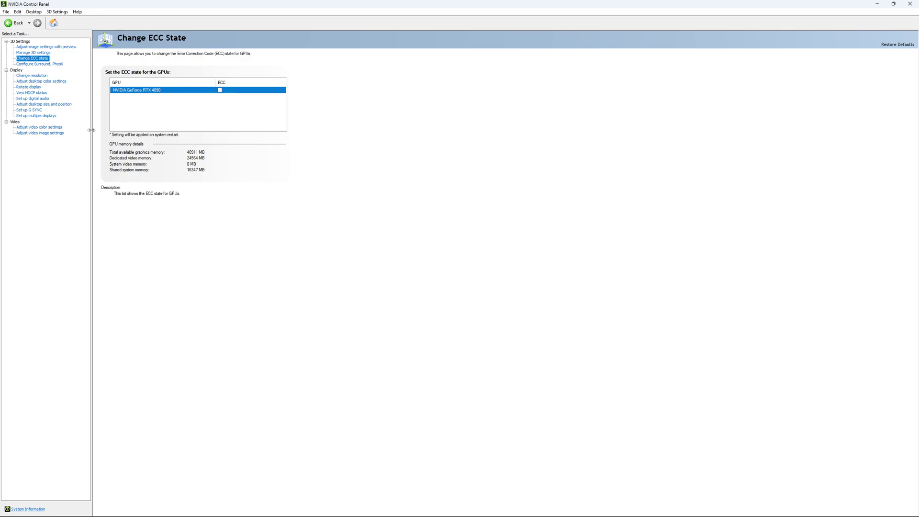
# - On Change Resolution, check the refresh rate list and keep 2560 × 1440 at 170Hz
pyautogui.click(25, 76)
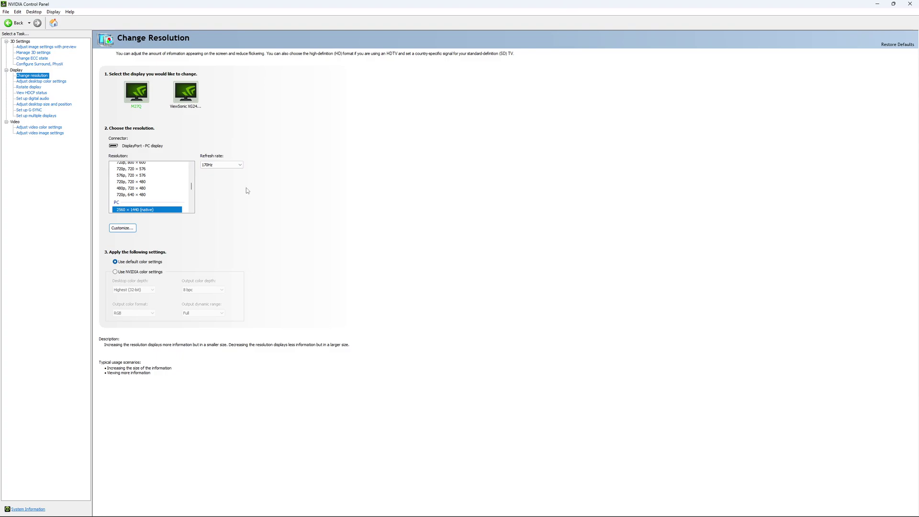
pyautogui.click(235, 165)
pyautogui.click(251, 135)
pyautogui.click(231, 166)
pyautogui.click(232, 165)
pyautogui.click(231, 164)
pyautogui.click(314, 169)
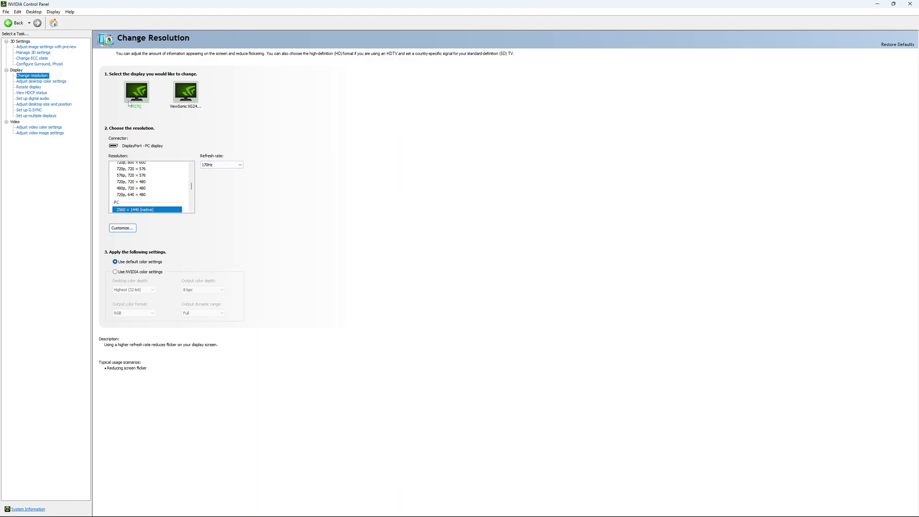
# - Open the Set up G-SYNC page and review it, leaving G-SYNC disabled
pyautogui.click(29, 110)
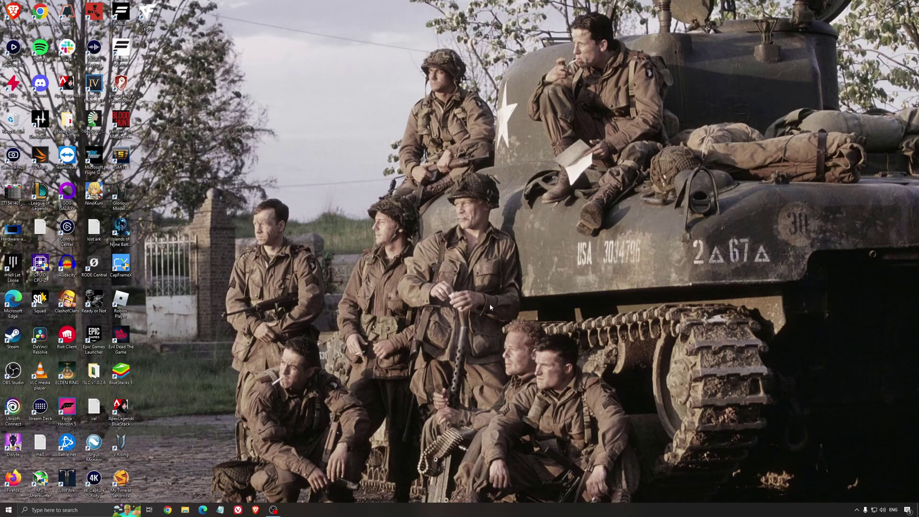
# - Search for 'epic' and launch the matching app
pyautogui.click(89, 510)
pyautogui.write('epic')
pyautogui.press('Return')
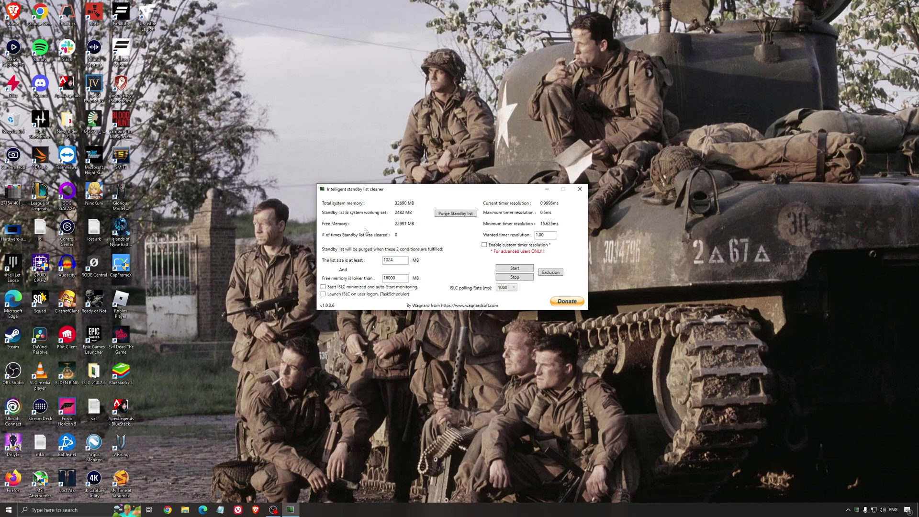
# - In ISLC, keep the 16000 MB free-memory threshold, start monitoring, and hide the window
pyautogui.moveTo(386, 193); pyautogui.dragTo(382, 198)
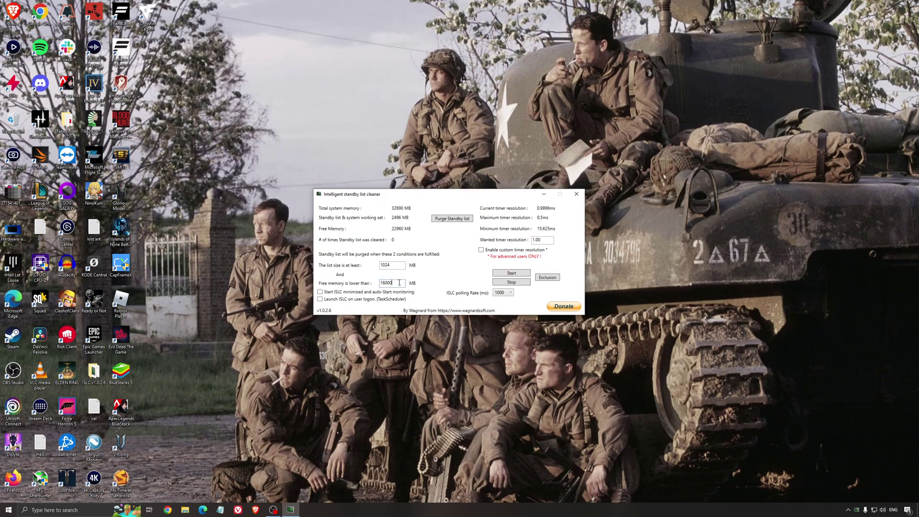
pyautogui.moveTo(403, 283); pyautogui.dragTo(357, 284)
pyautogui.click(511, 273)
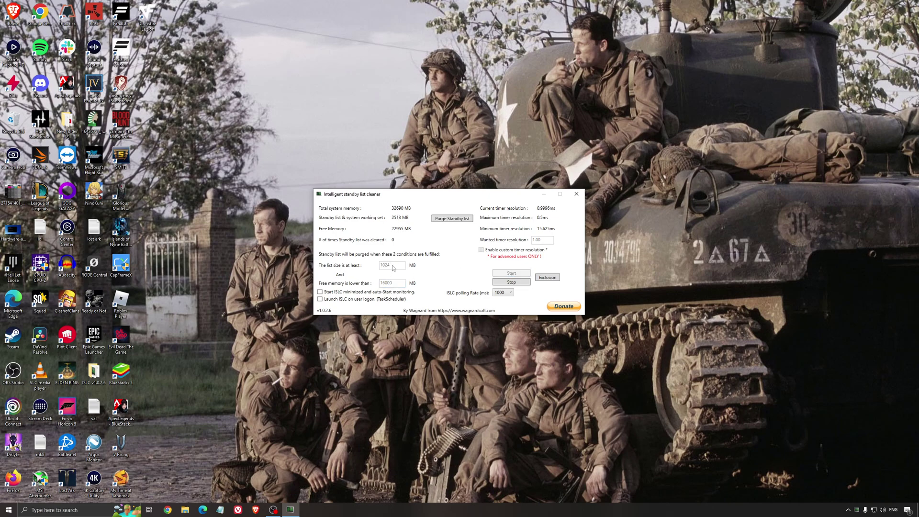
pyautogui.moveTo(487, 194); pyautogui.dragTo(517, 194)
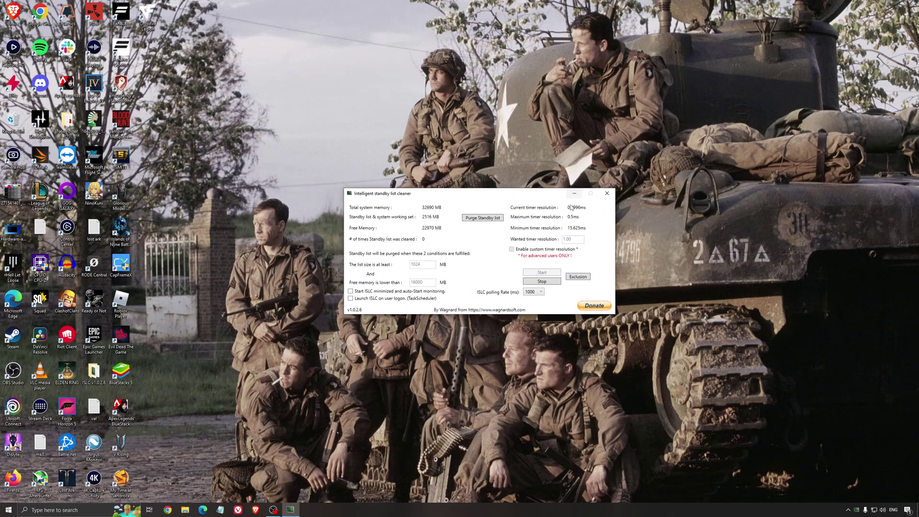
pyautogui.click(574, 193)
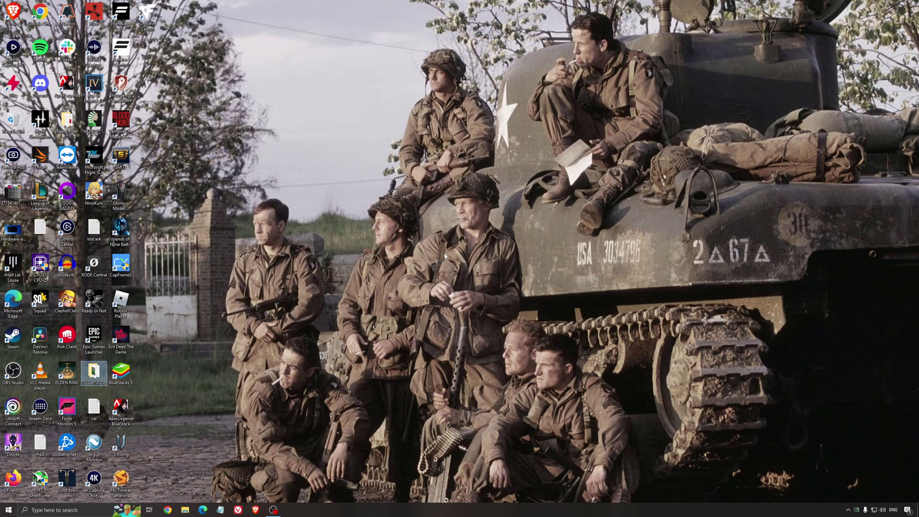
# - Deselect the desktop icon by clicking an empty area of the desktop
pyautogui.click(446, 266)
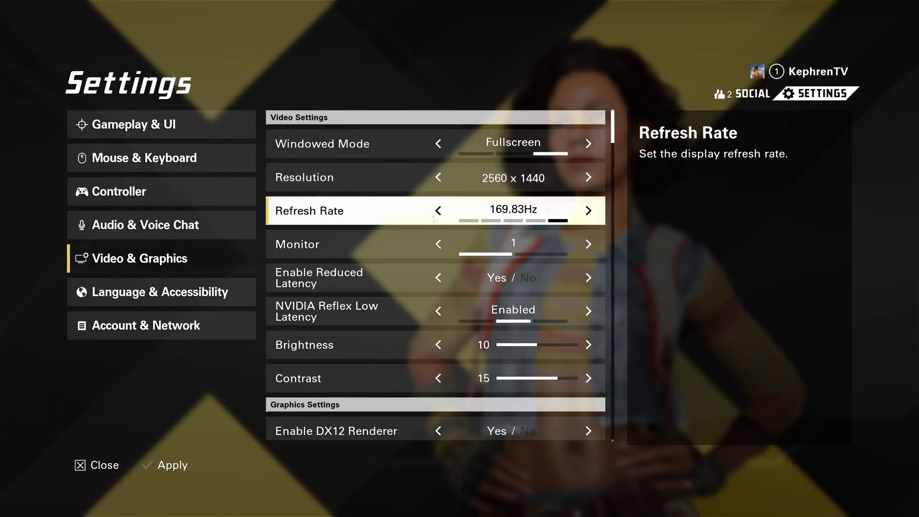
pyautogui.scroll(-3, 335, 187)
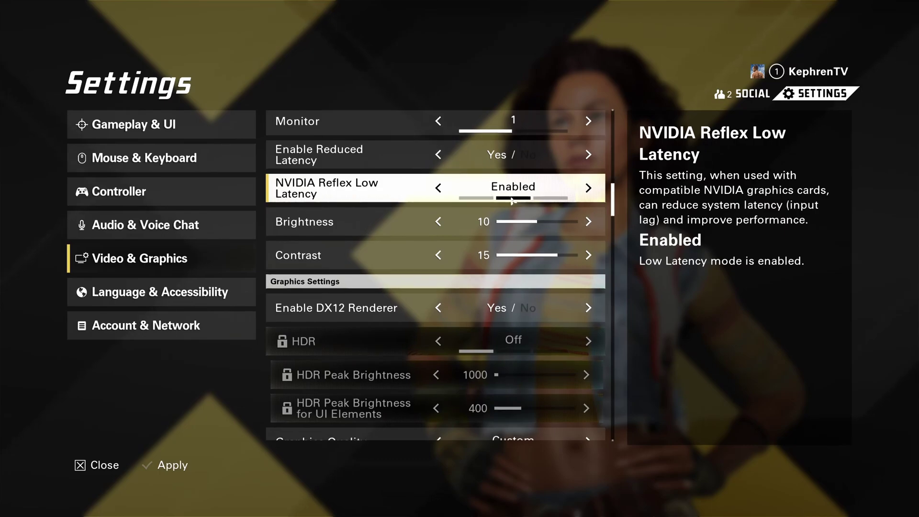
pyautogui.scroll(-4, 531, 216)
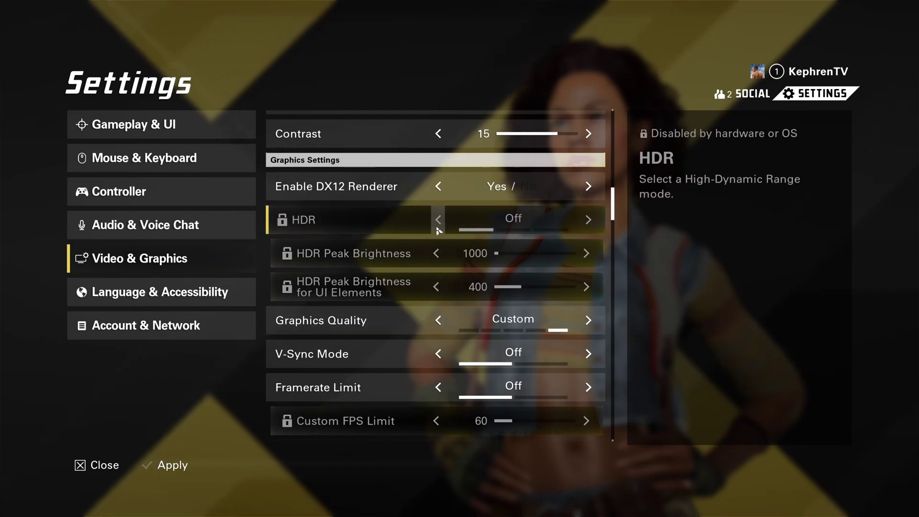
pyautogui.scroll(-5, 421, 232)
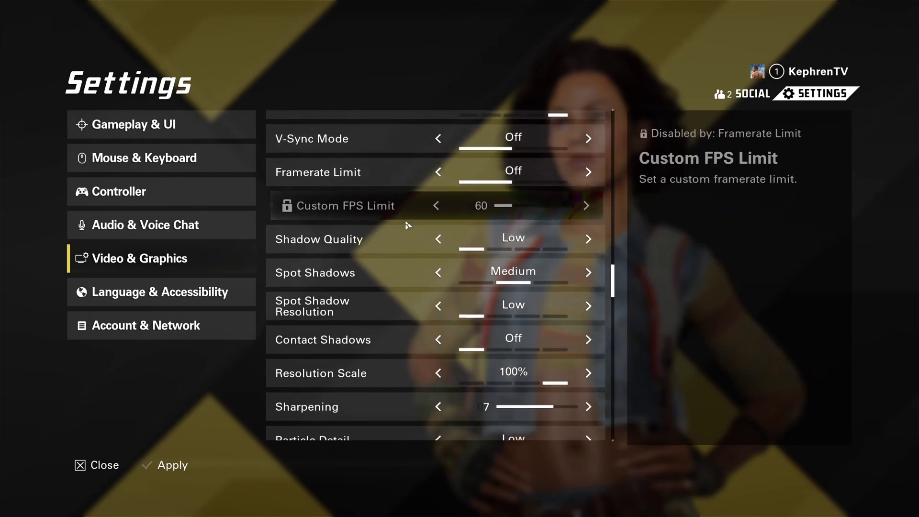
pyautogui.scroll(3, 406, 212)
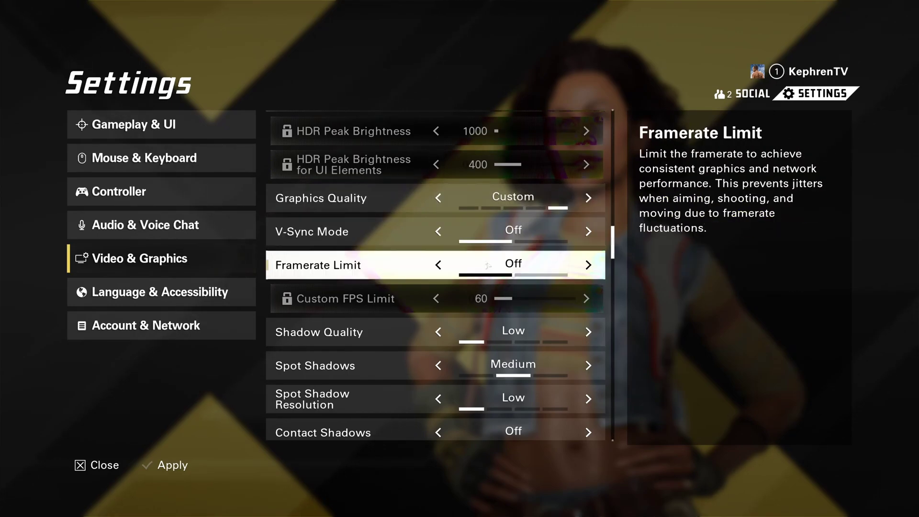
pyautogui.scroll(-2, 507, 230)
pyautogui.scroll(-2, 508, 230)
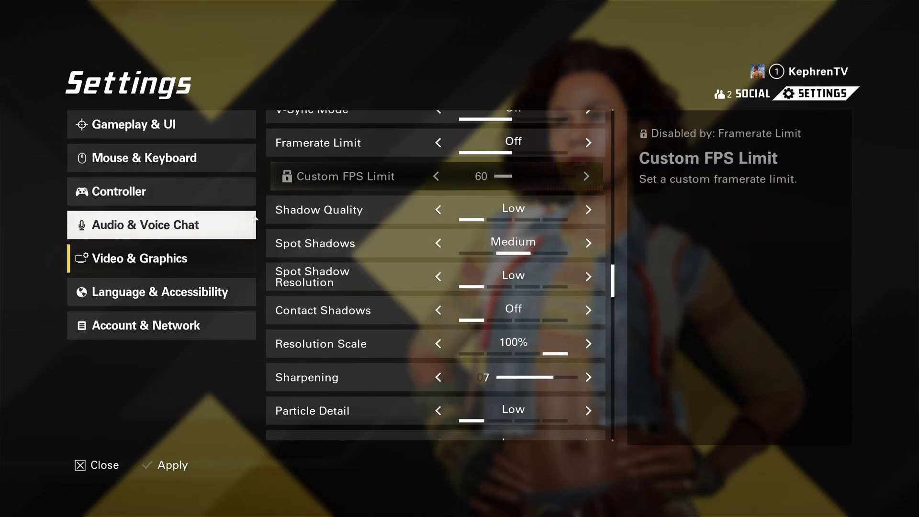
pyautogui.scroll(-4, 364, 254)
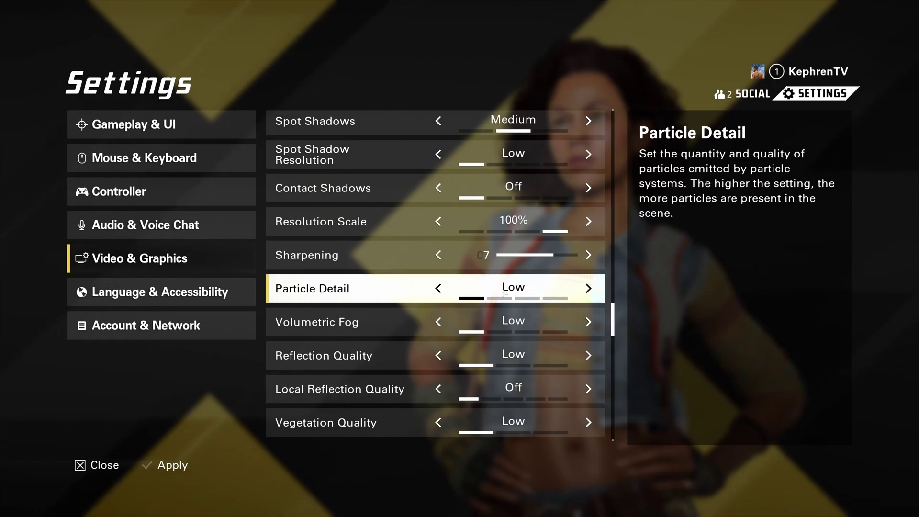
pyautogui.scroll(-2, 505, 293)
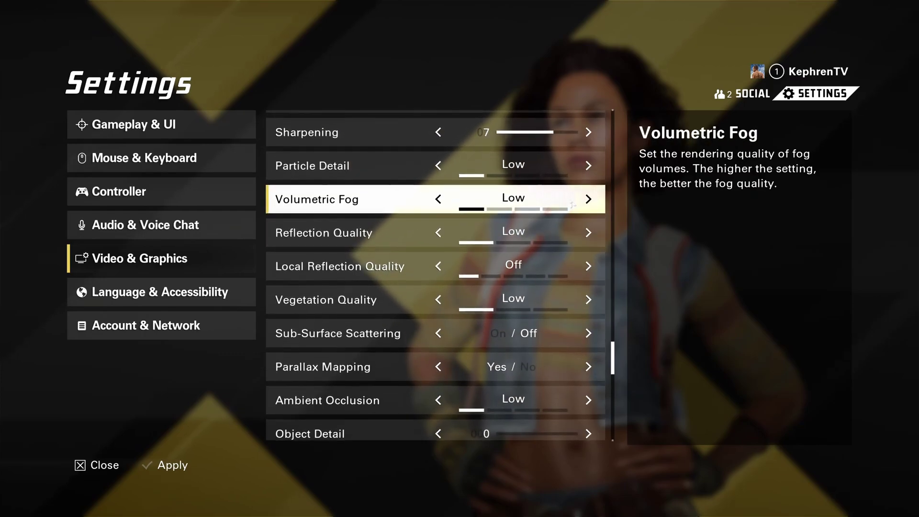
pyautogui.click(573, 205)
pyautogui.click(573, 205)
pyautogui.click(573, 204)
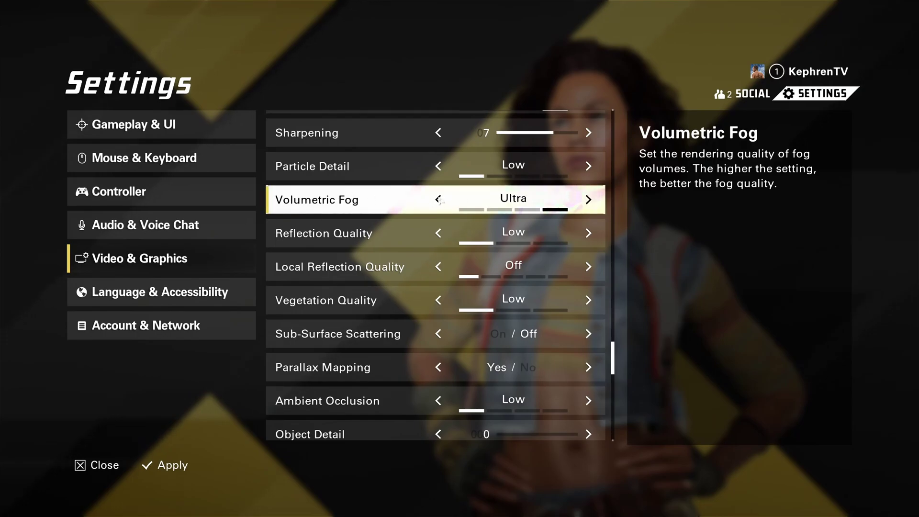
pyautogui.click(439, 200)
pyautogui.click(438, 200)
pyautogui.click(439, 199)
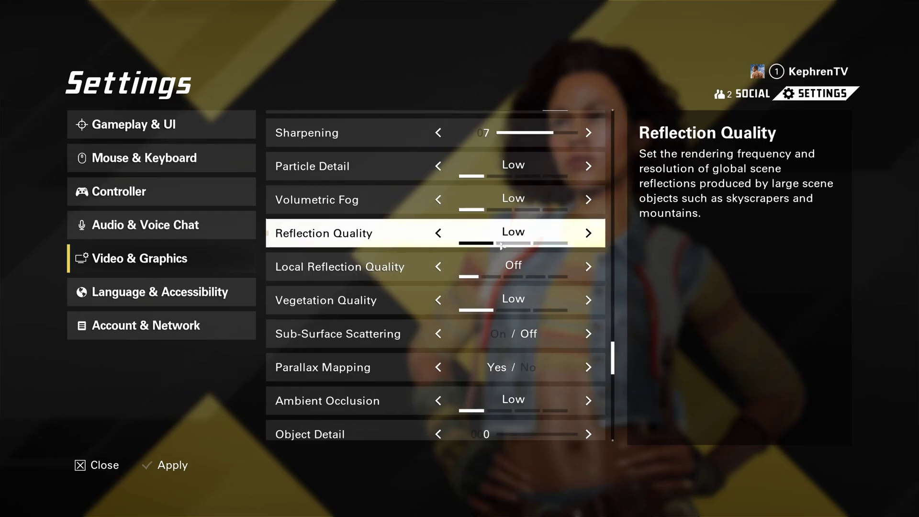
pyautogui.scroll(-3, 459, 261)
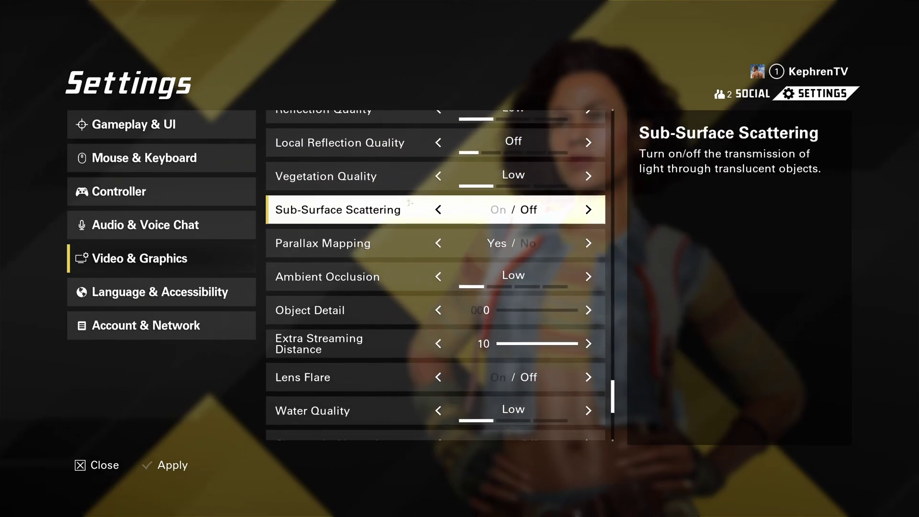
pyautogui.click(504, 180)
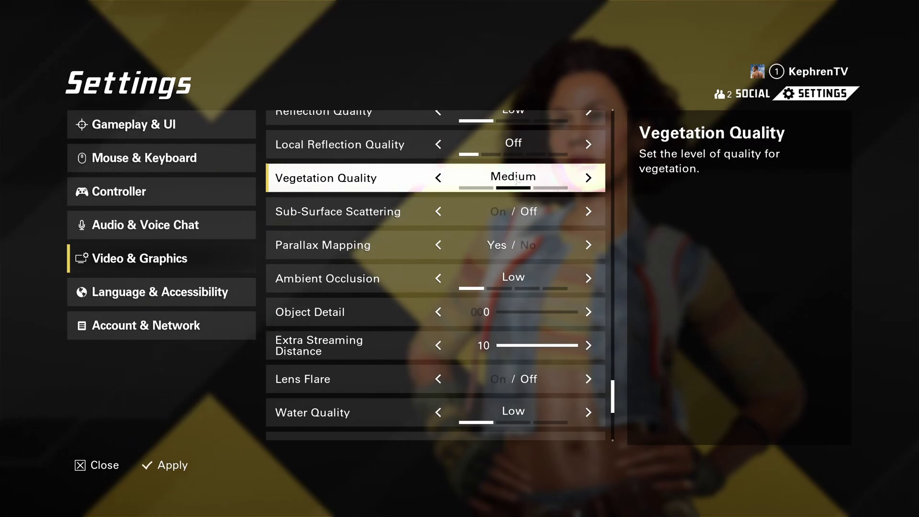
pyautogui.click(437, 179)
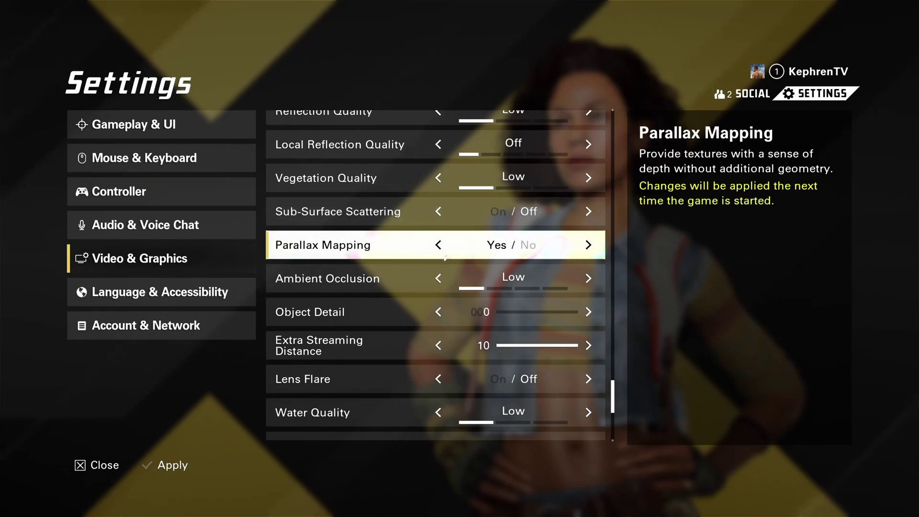
pyautogui.scroll(-3, 478, 239)
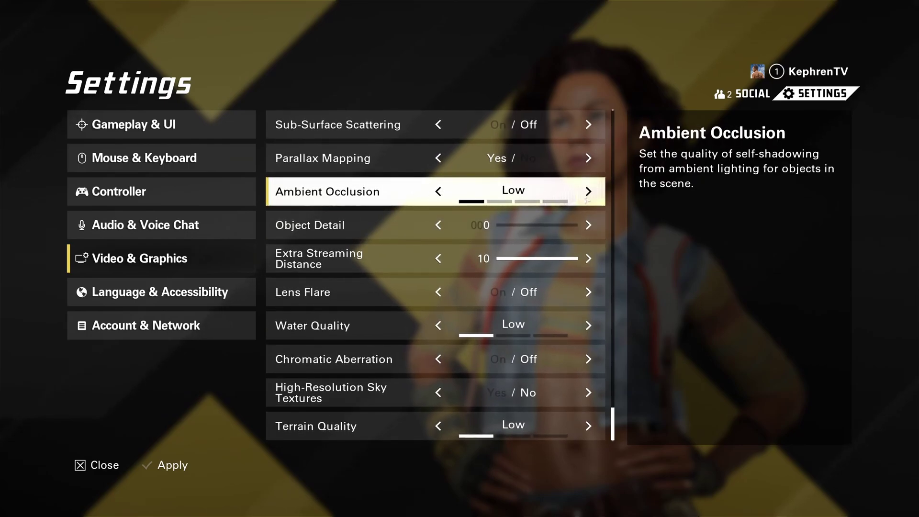
pyautogui.click(591, 197)
pyautogui.click(591, 196)
pyautogui.click(591, 197)
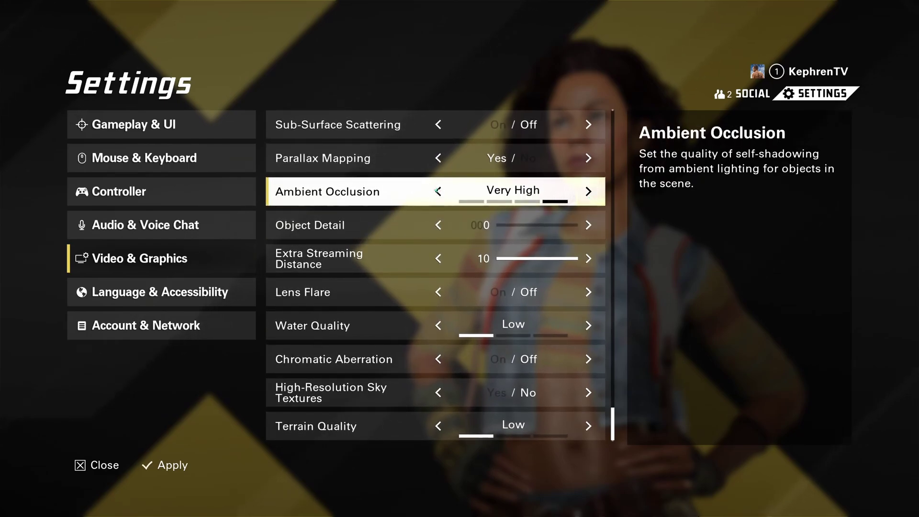
pyautogui.click(439, 192)
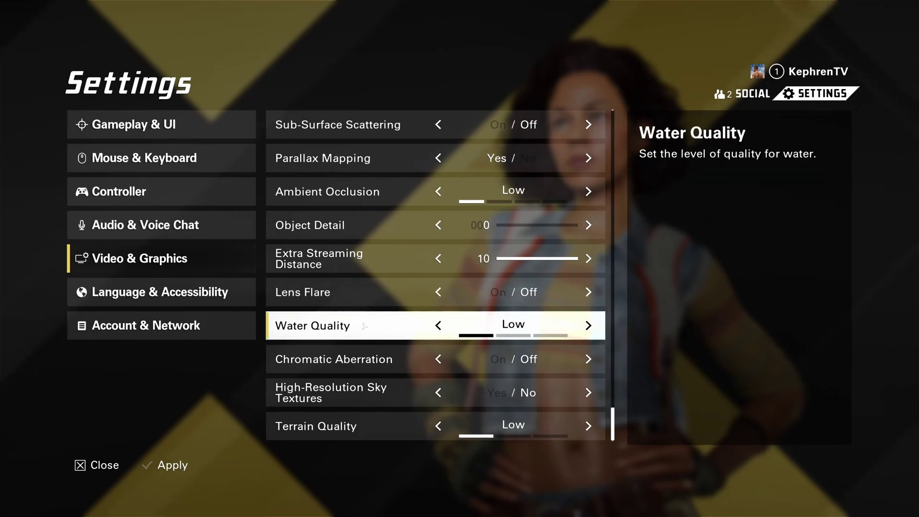
pyautogui.click(587, 330)
pyautogui.click(587, 329)
pyautogui.click(438, 327)
pyautogui.click(438, 327)
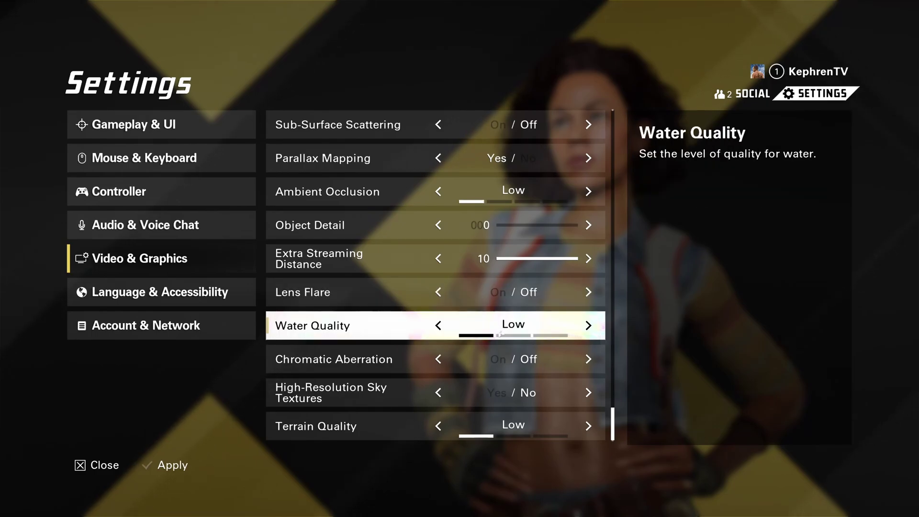